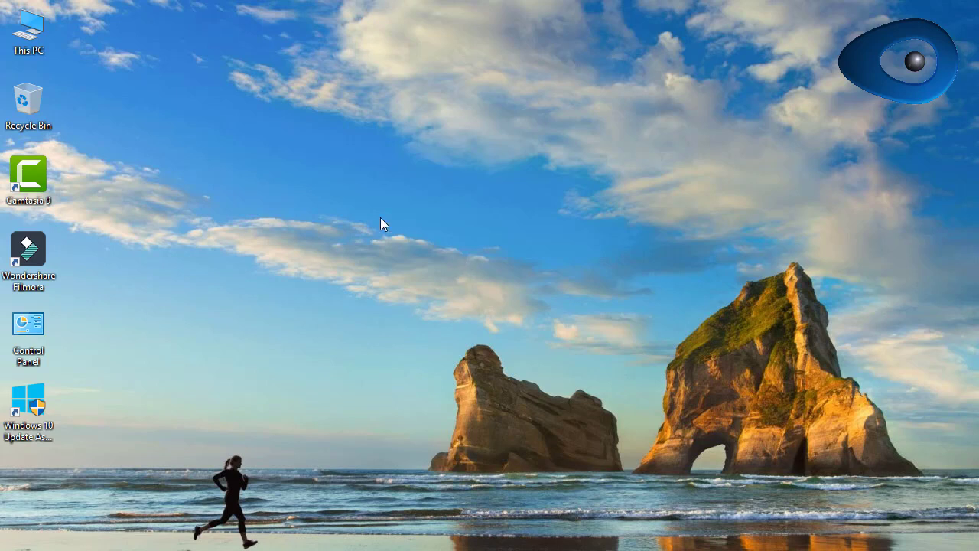
right_click(331, 98)
click(368, 142)
right_click(272, 130)
click(317, 182)
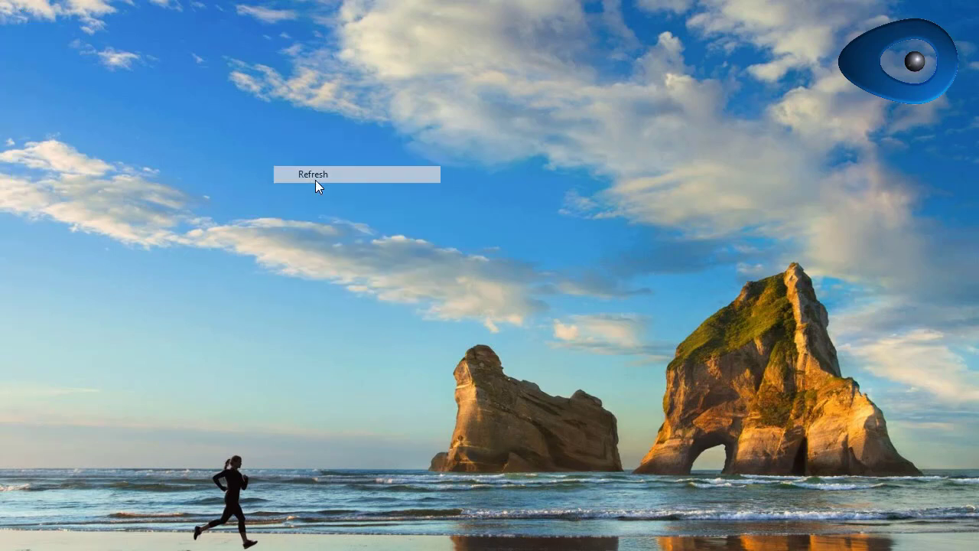
right_click(194, 159)
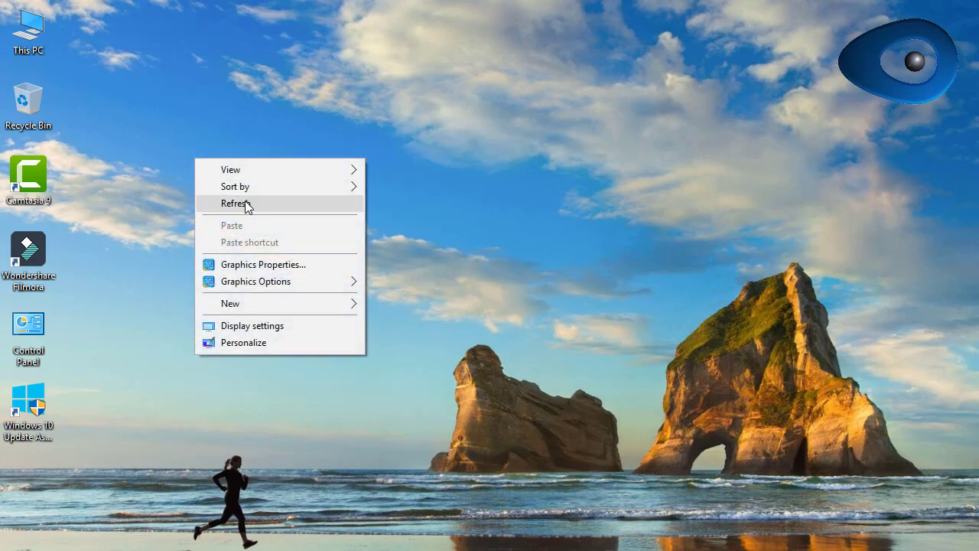
click(245, 203)
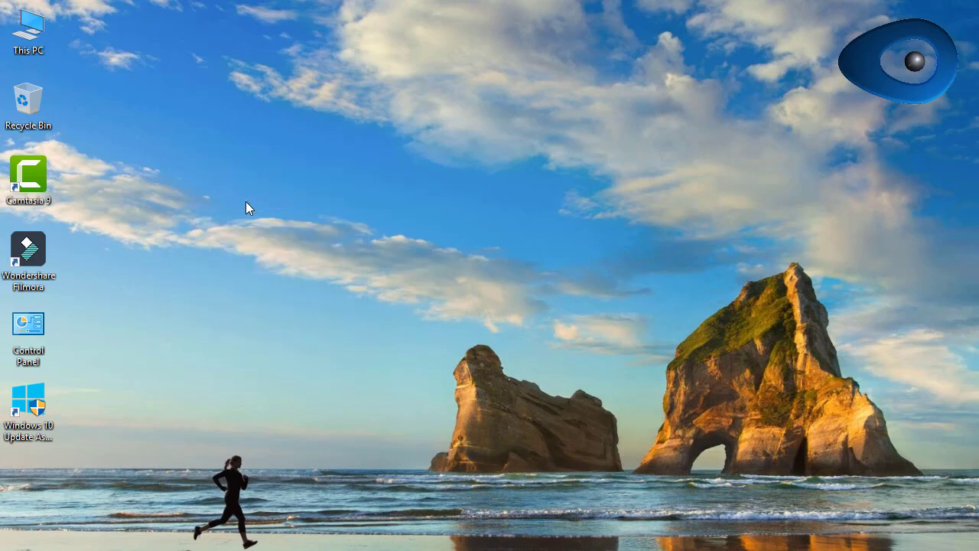
right_click(215, 115)
click(244, 161)
right_click(198, 127)
click(231, 173)
right_click(178, 116)
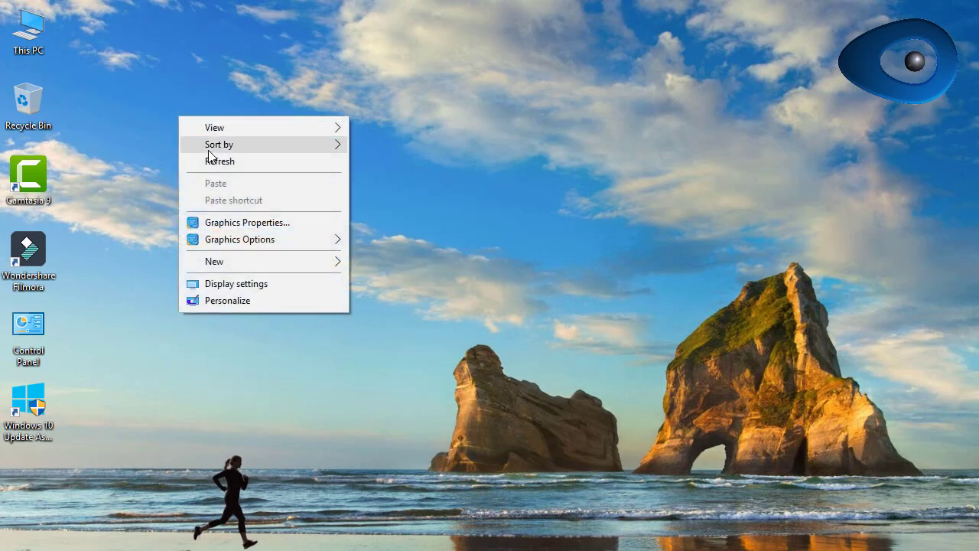
click(214, 161)
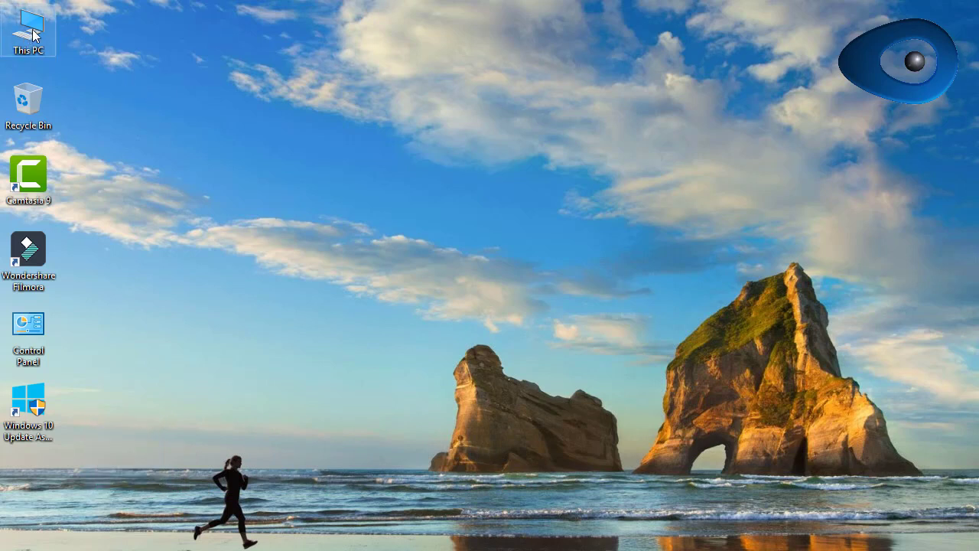
- Open the computer's management console from This PC and show Disk Management
right_click(33, 35)
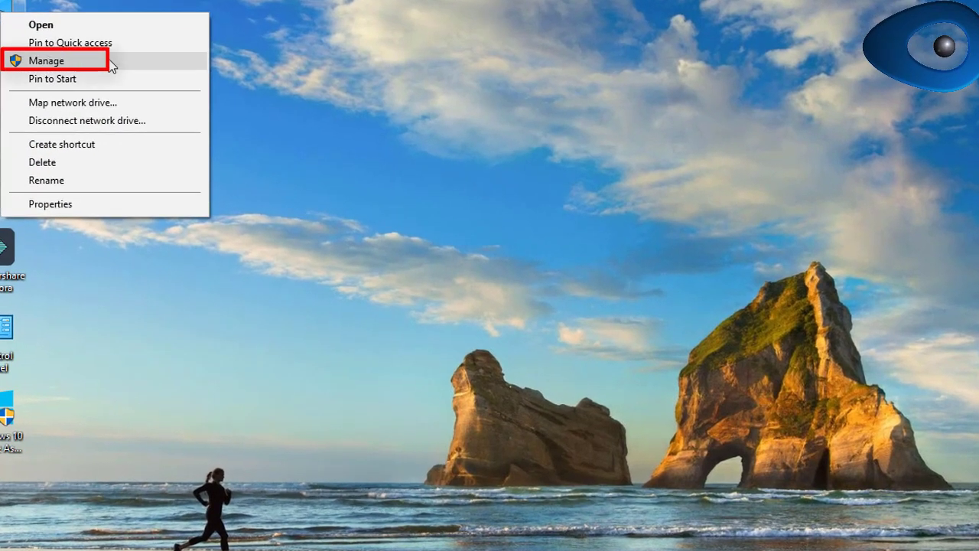
click(111, 66)
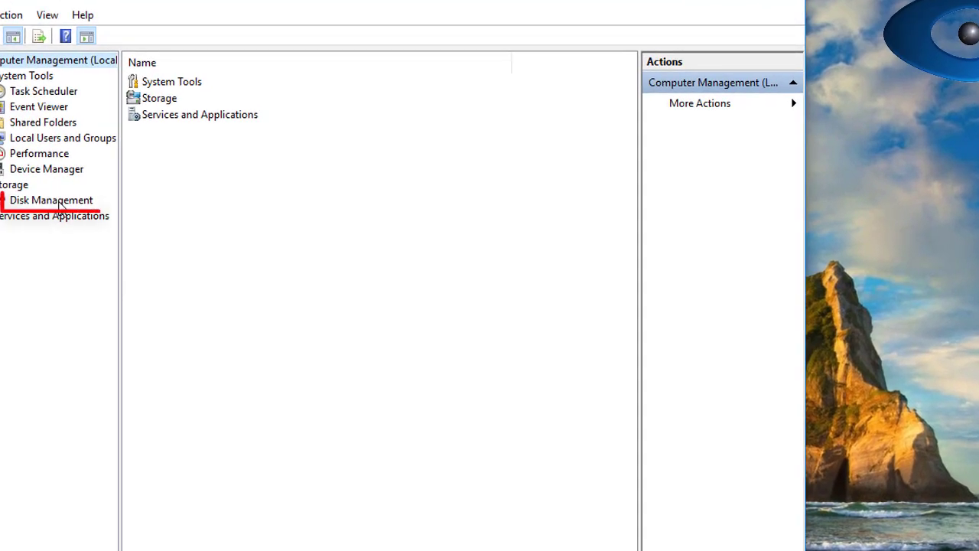
click(61, 203)
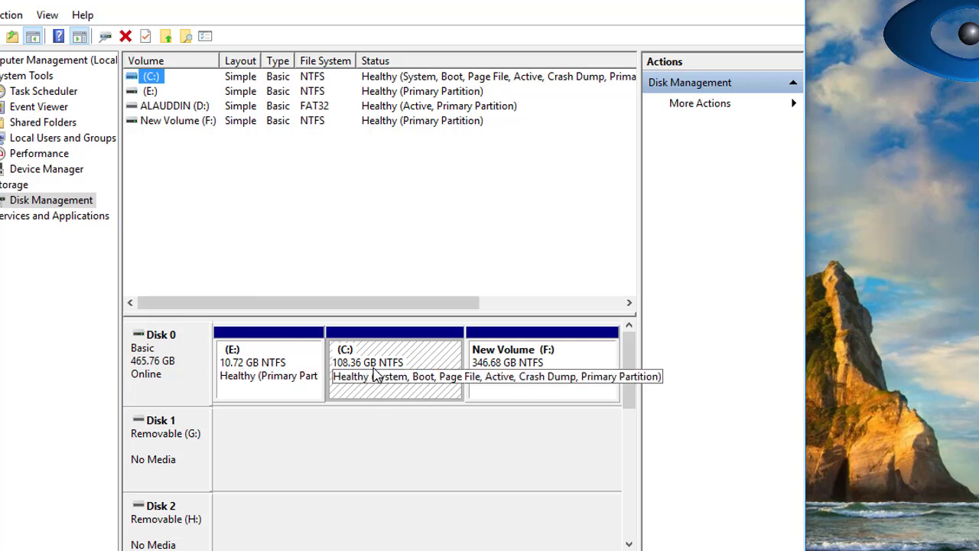
click(516, 365)
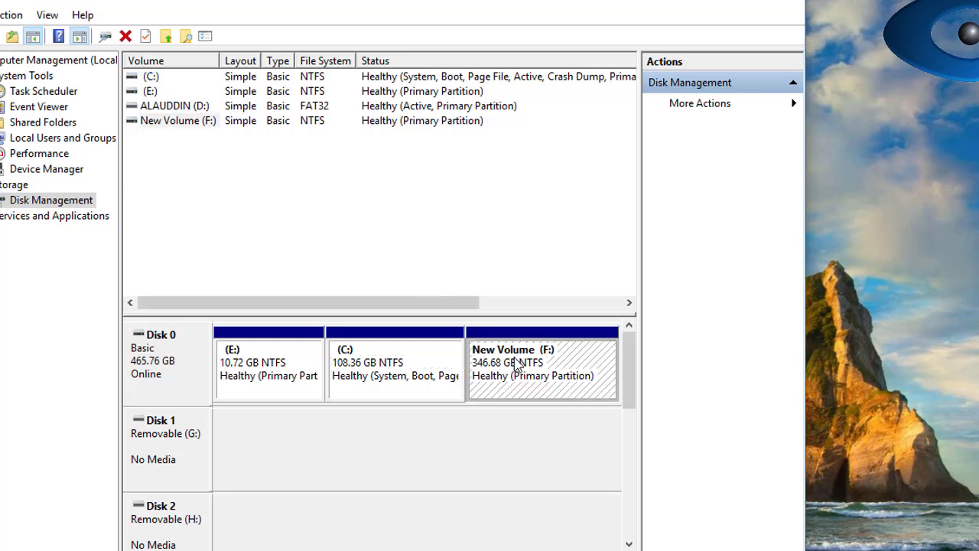
click(183, 128)
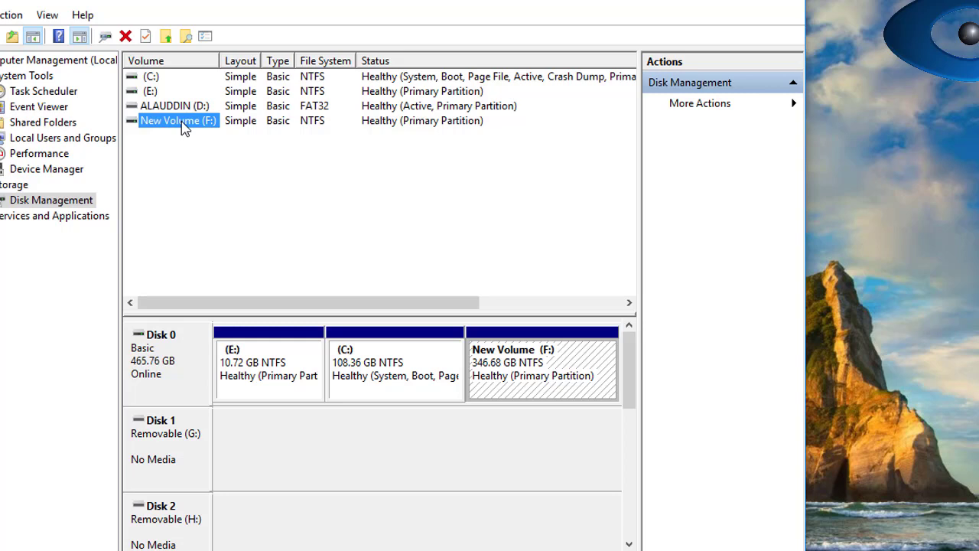
right_click(184, 128)
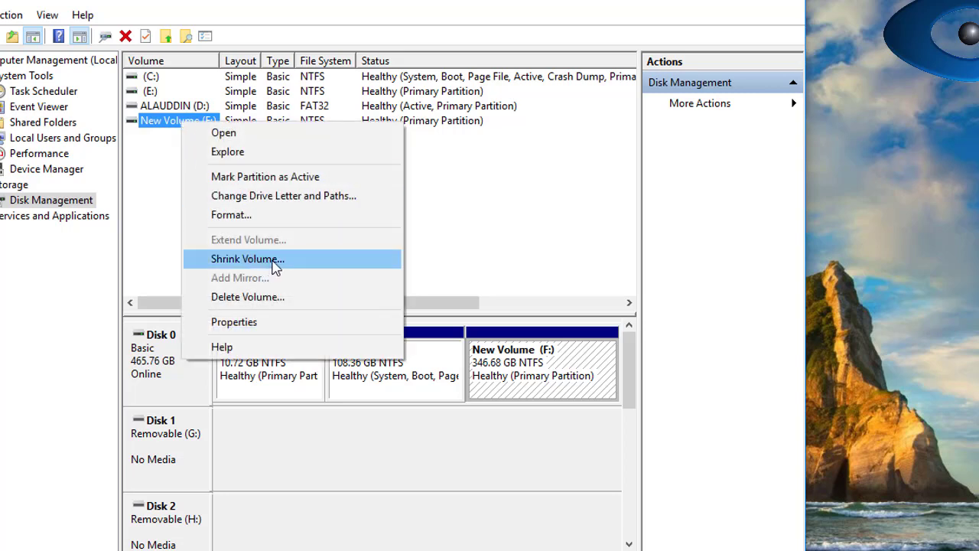
click(466, 221)
- Shrink the New Volume (F:) partition on Disk 0 by 102400 MB
click(539, 381)
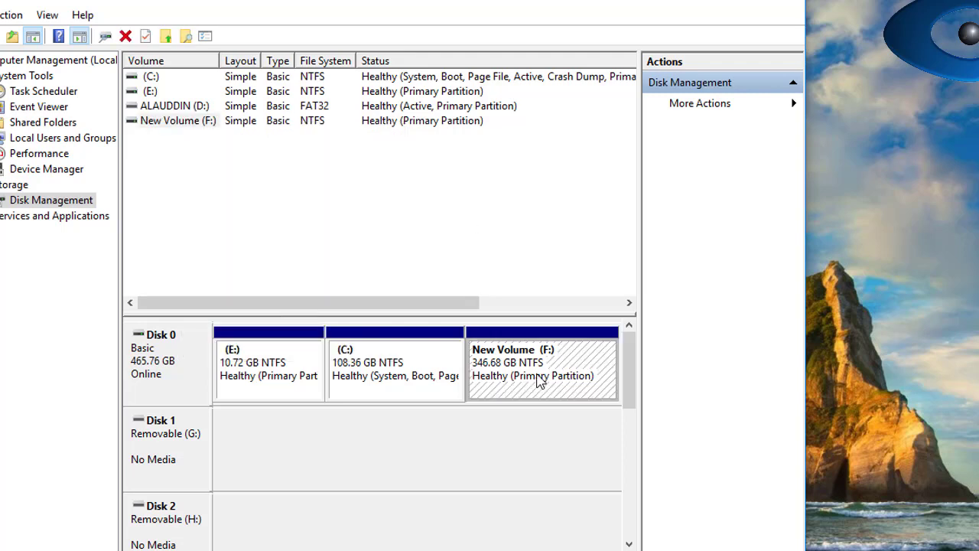
right_click(540, 358)
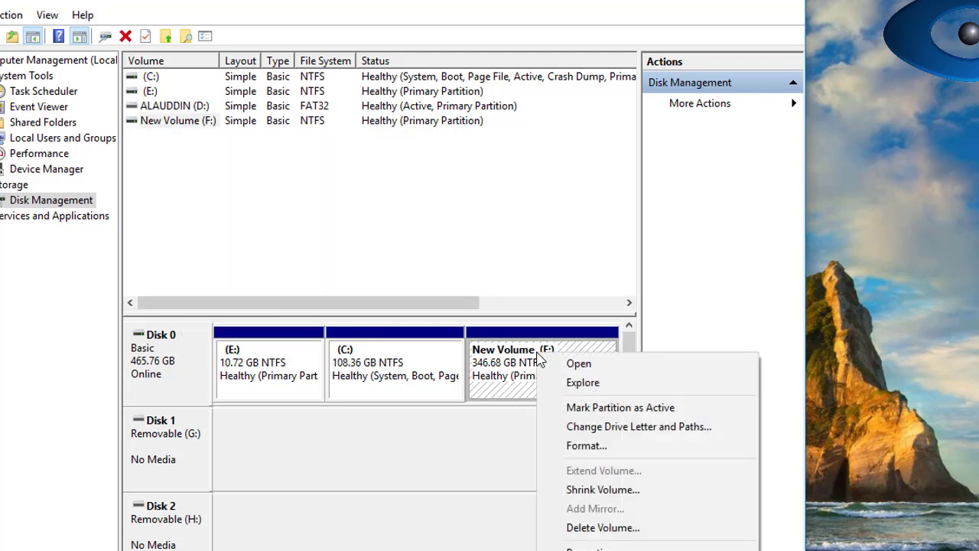
click(620, 491)
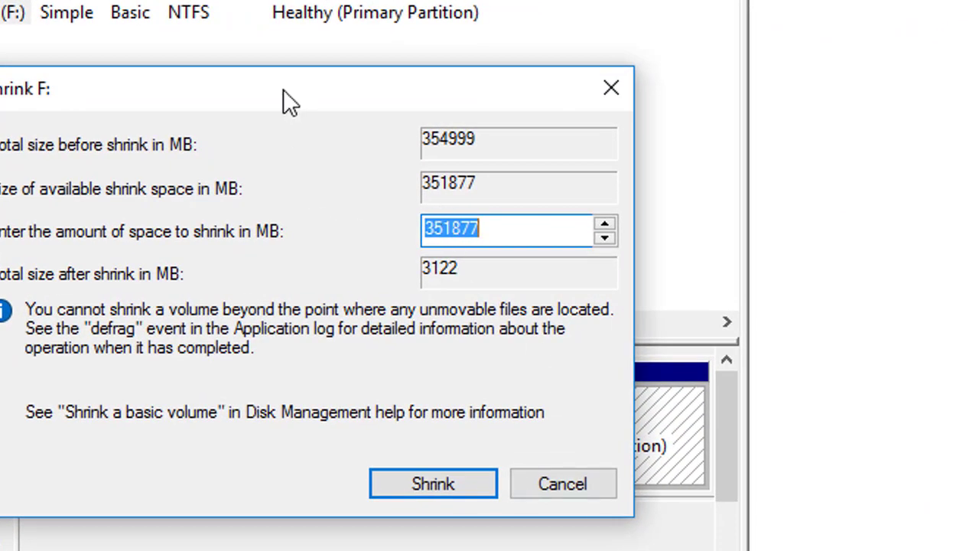
drag(284, 94, 77, 90)
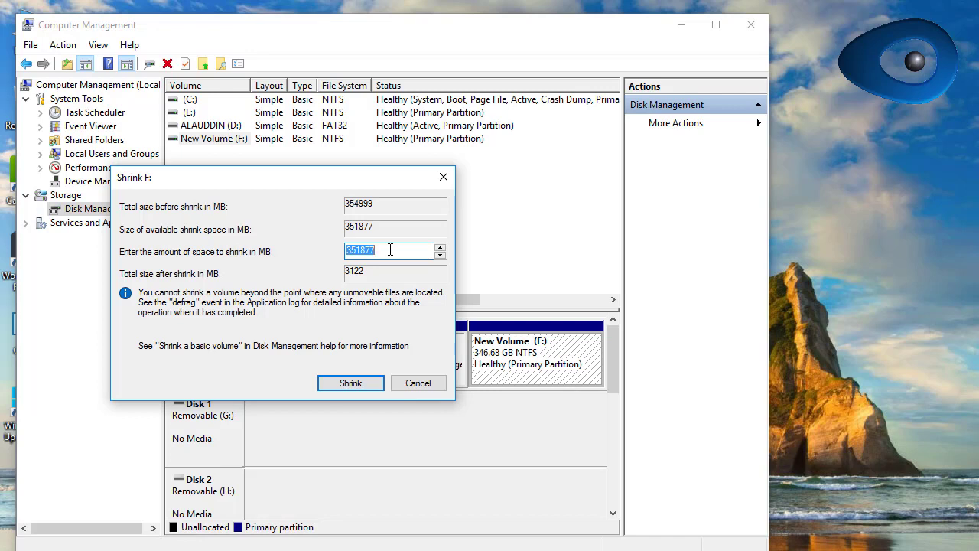
text(102400)
click(352, 382)
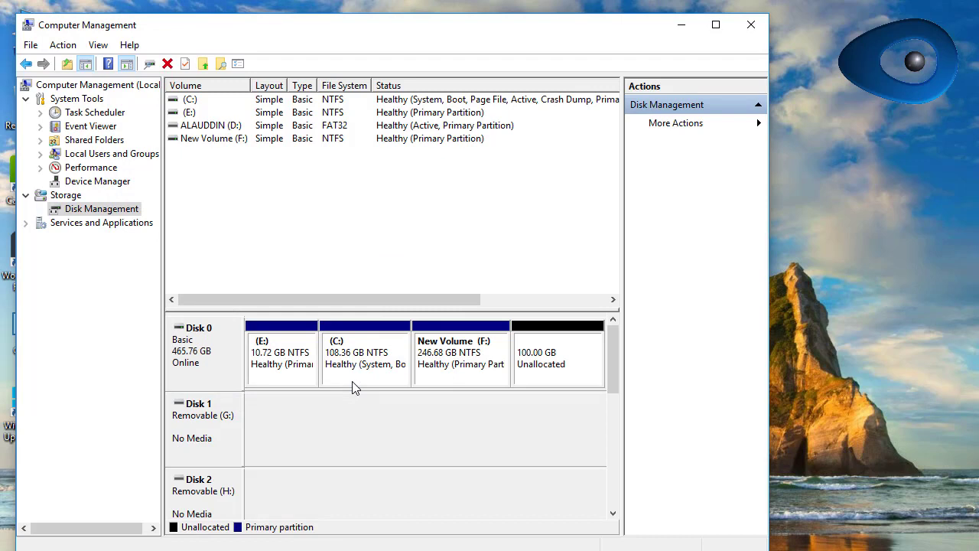
- Start a new simple volume in Disk 0's unallocated space and accept the full size of 102400 MB
click(558, 360)
right_click(558, 359)
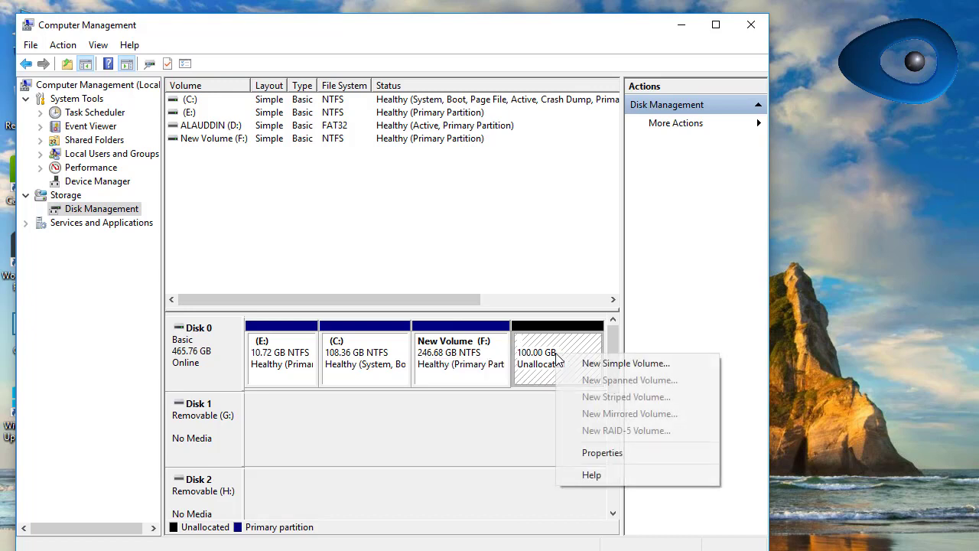
click(655, 364)
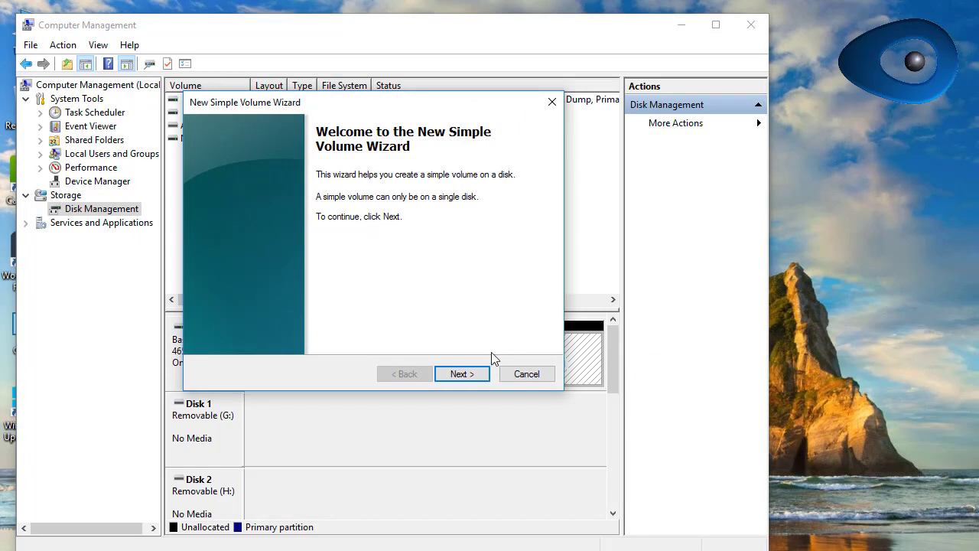
click(460, 375)
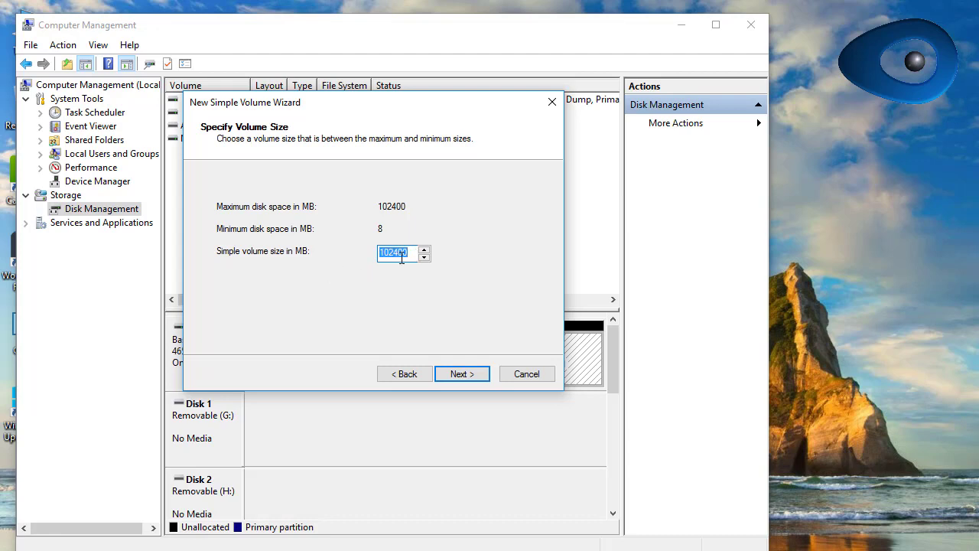
click(470, 377)
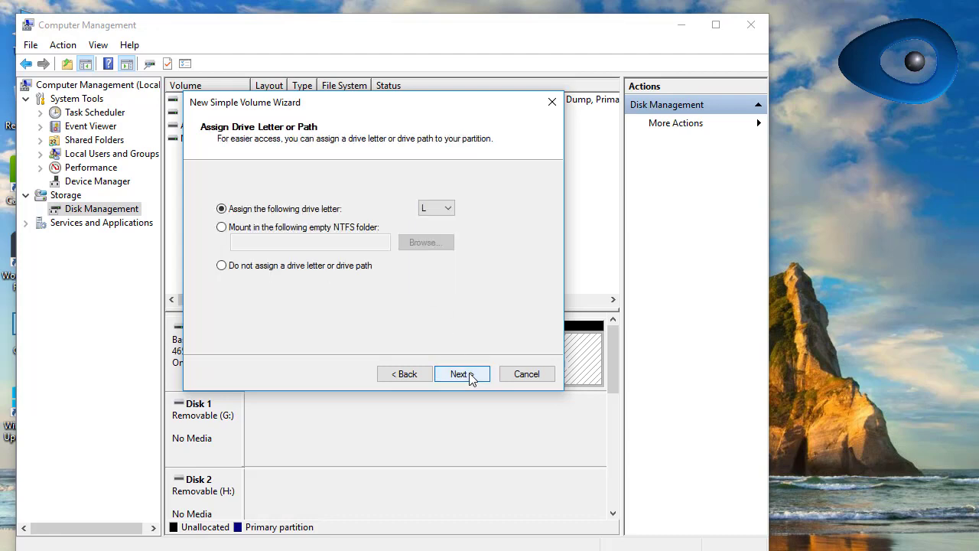
- Assign drive letter L and create the volume with an NTFS quick format, default allocation unit size and the label New Volume
click(444, 216)
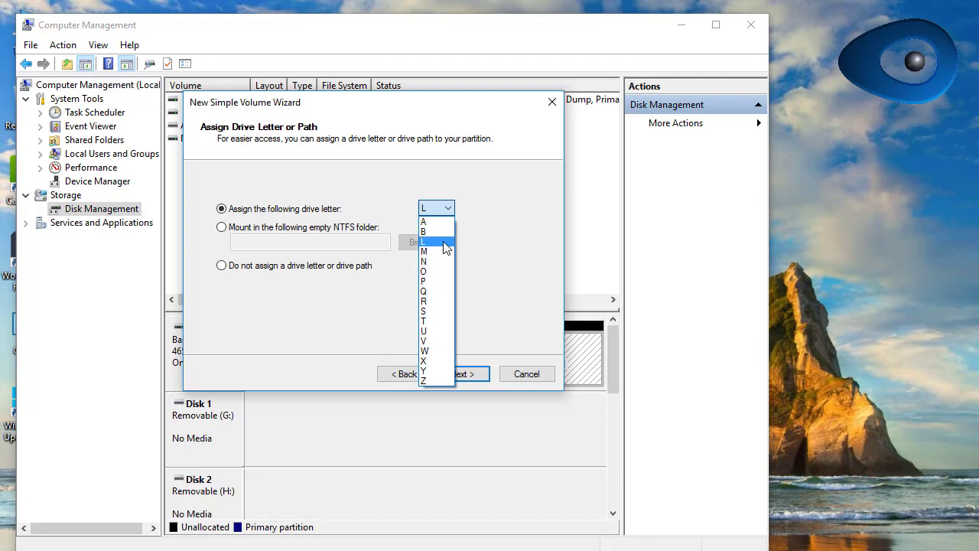
click(445, 244)
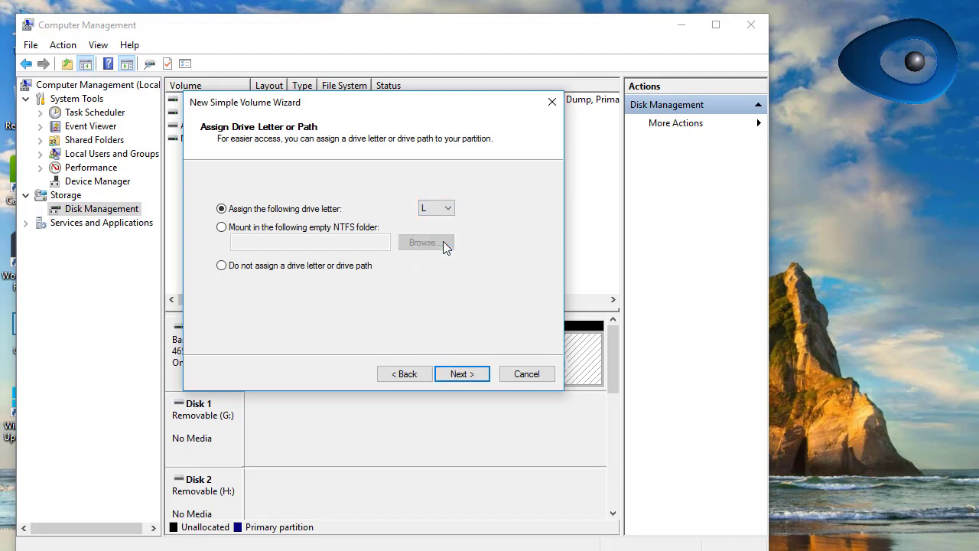
click(461, 378)
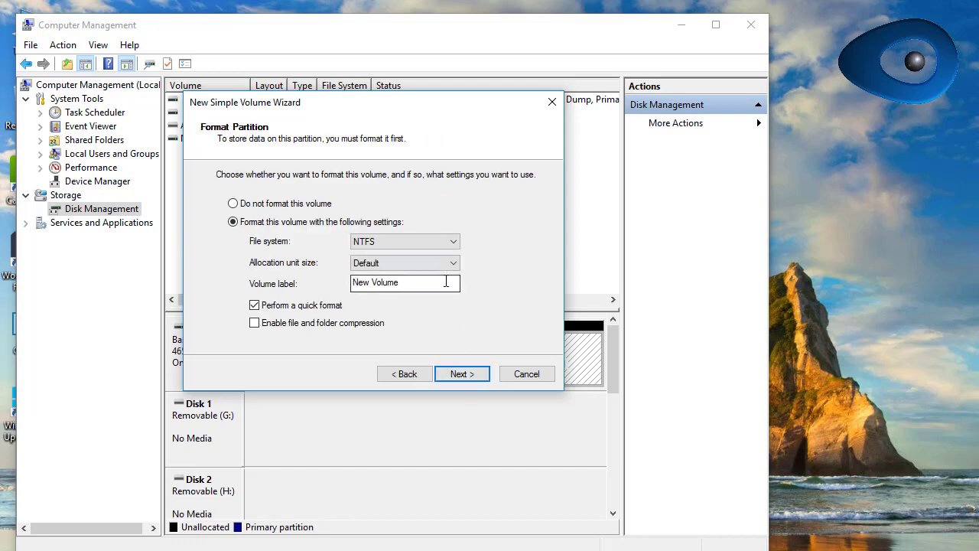
click(460, 375)
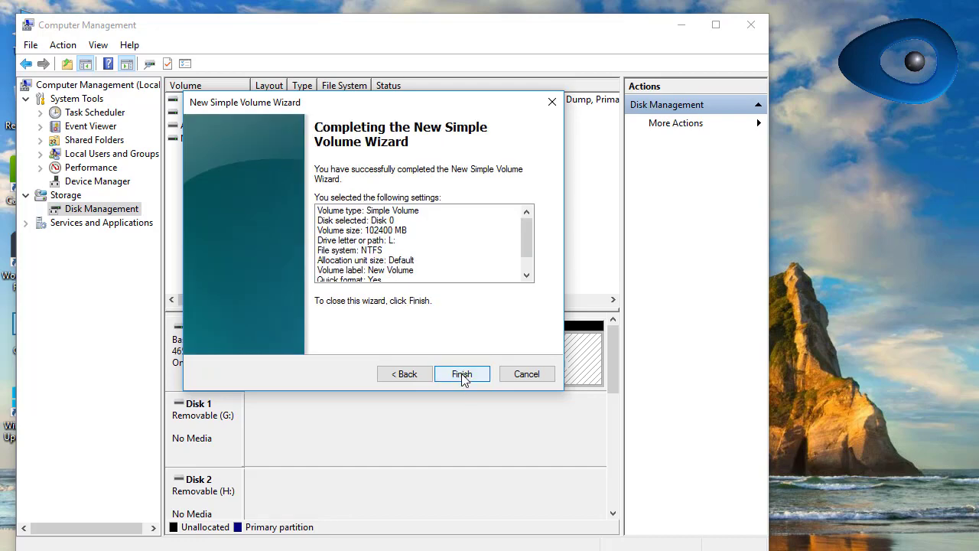
click(462, 374)
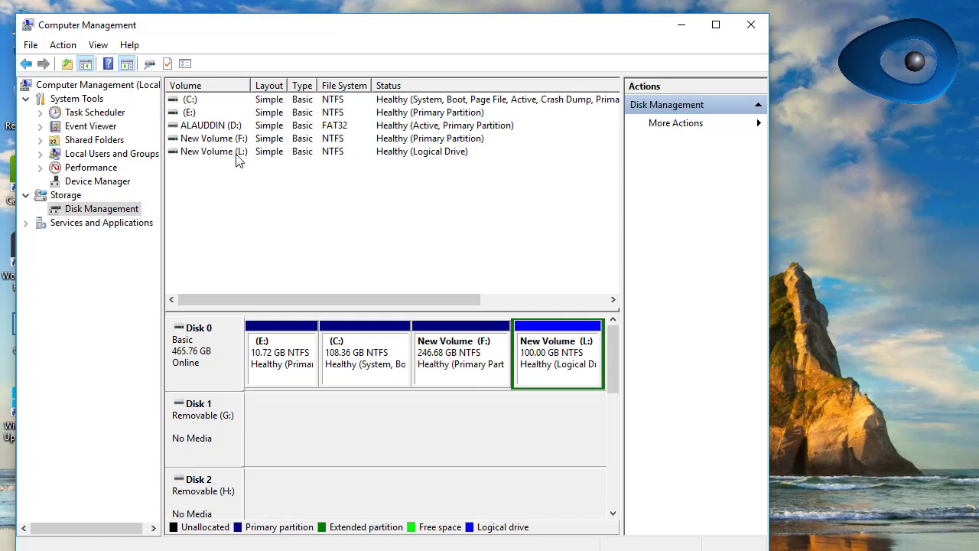
- Close Computer Management and open This PC from the desktop
click(749, 25)
double_click(25, 42)
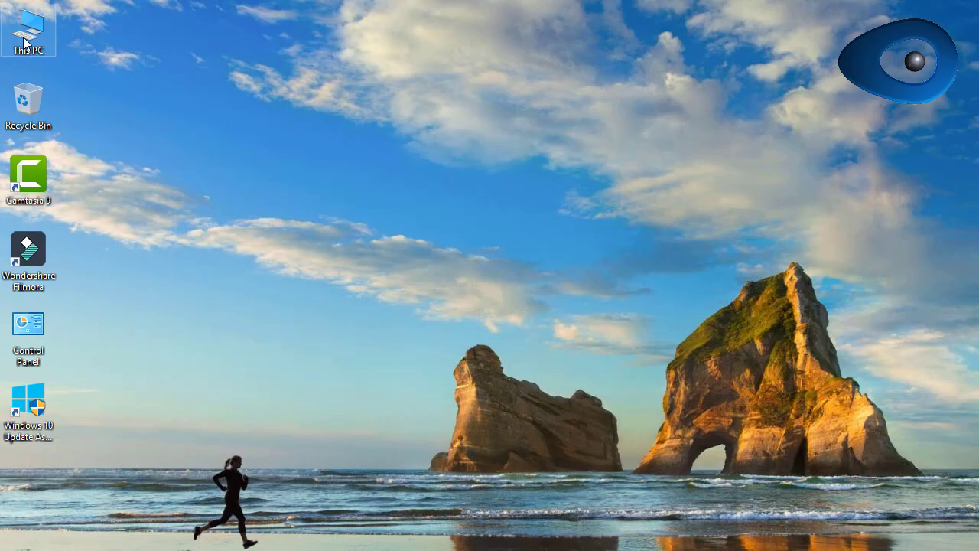